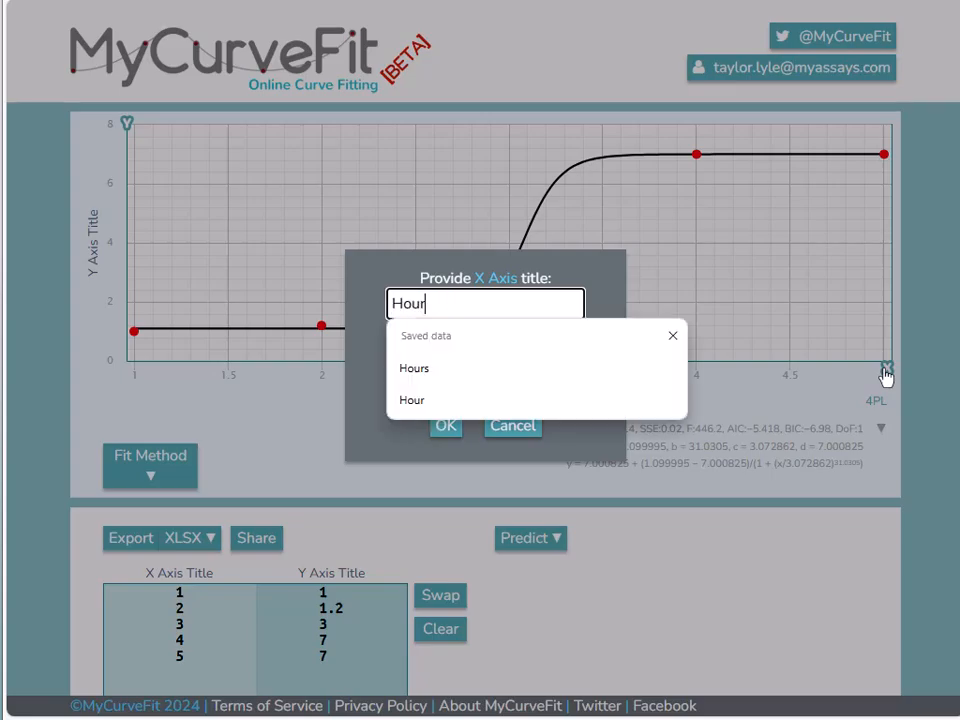
Step: Set the Y axis title to Pay
left_click(121, 125)
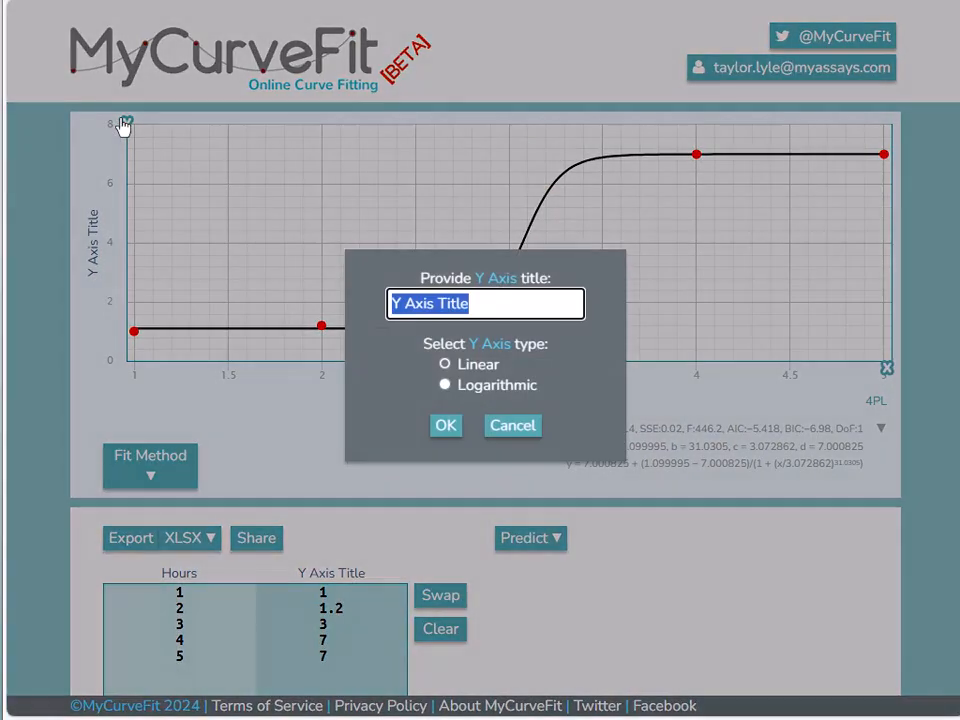
type("Pay")
key("Return")
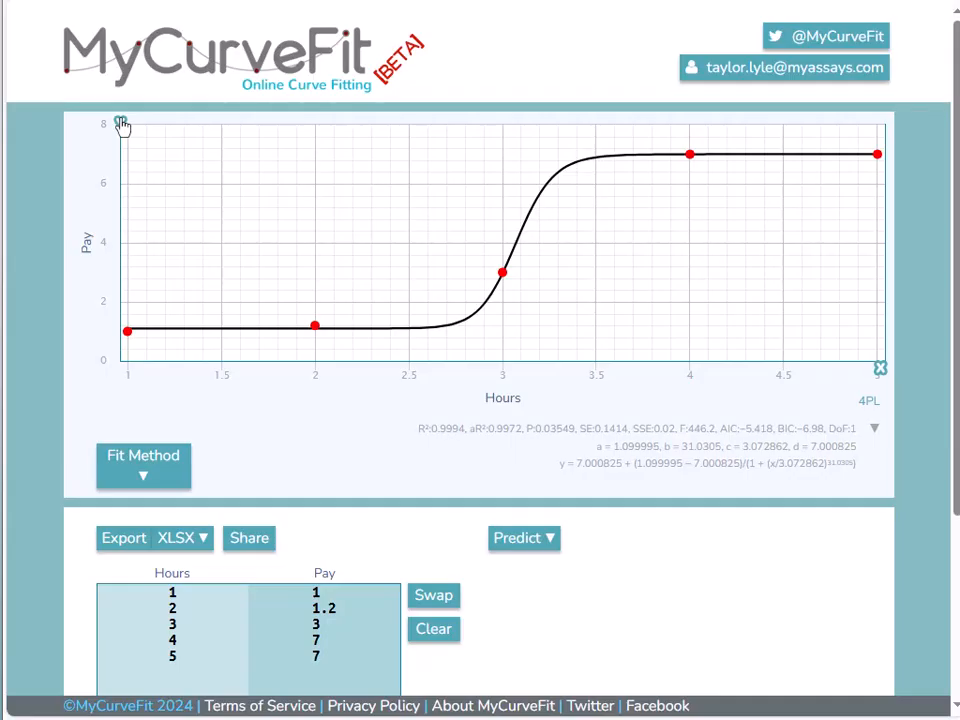
Step: Clear the sample data and enter two Hours/Pay points: 0, 0 and 1, 17.5
scroll(96, 152, "down", 3)
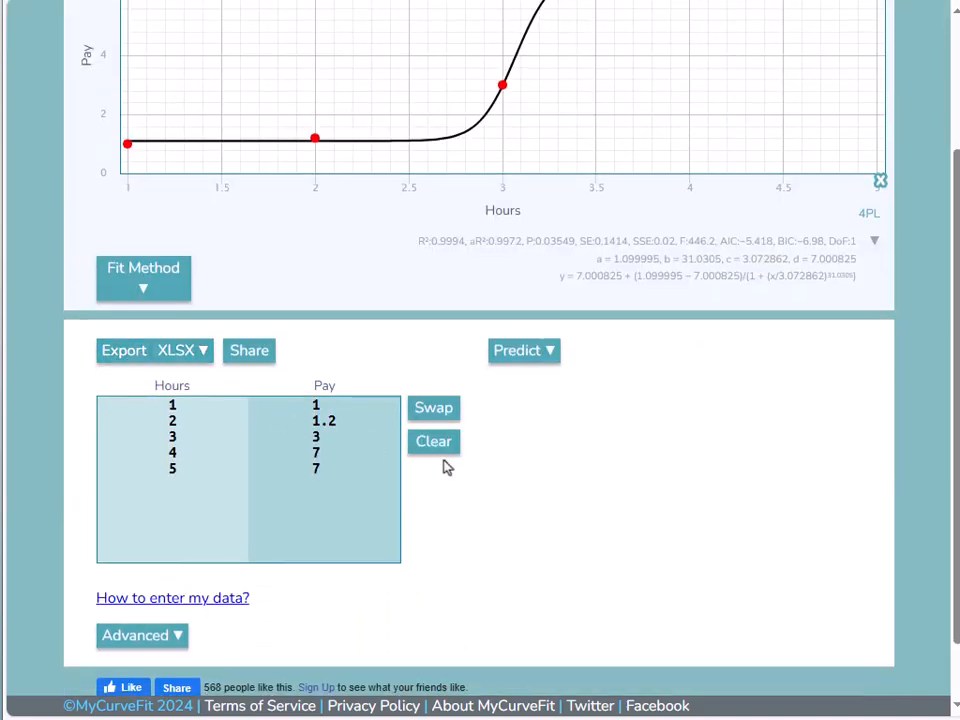
left_click(443, 446)
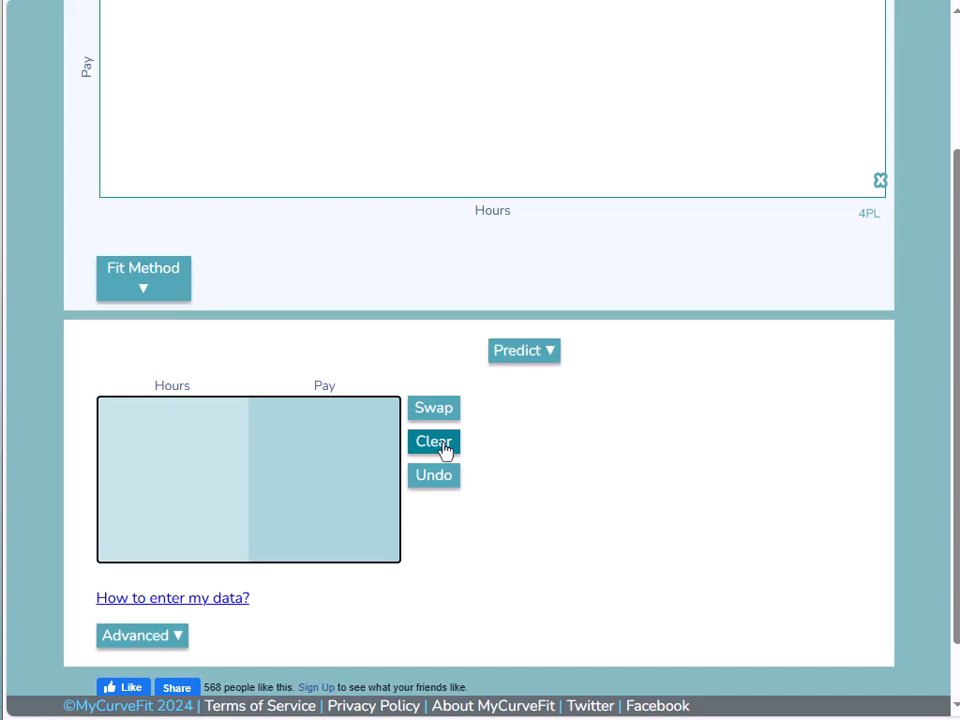
type("0")
key("Tab")
type("0")
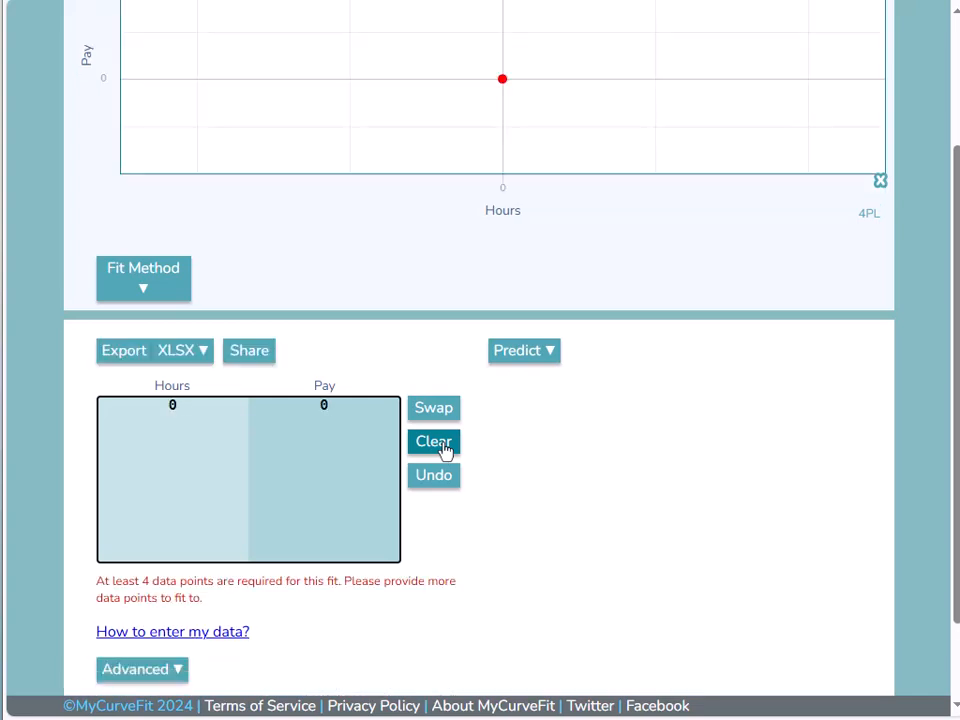
key("Tab")
key("Return")
type("1")
key("Tab")
type("17.5")
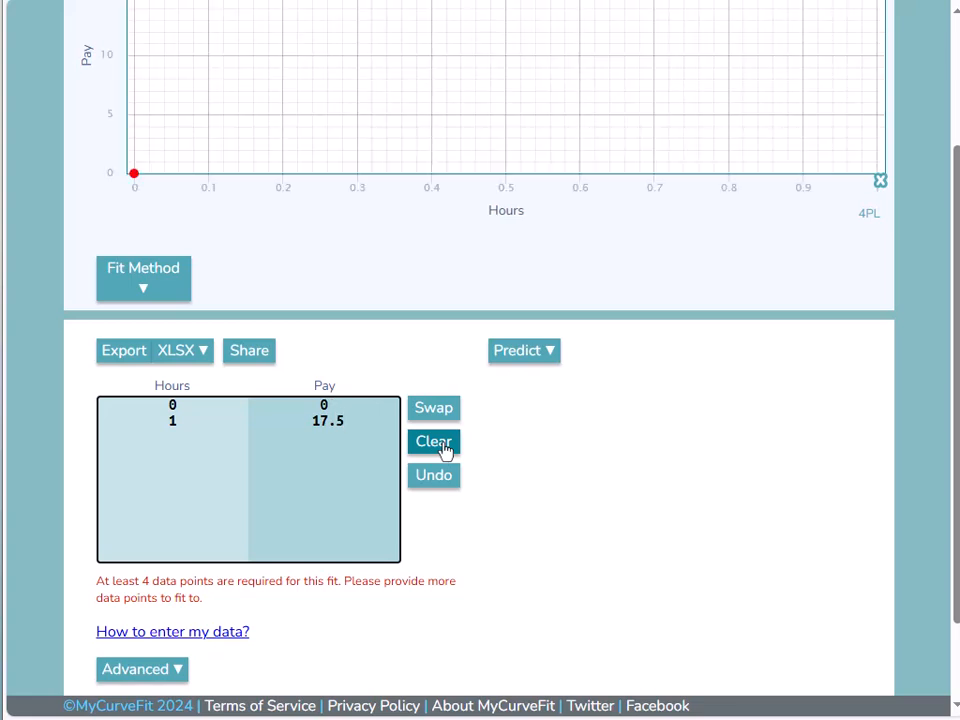
Step: Change the curve's fit method to straight-line Linear Regression
scroll(362, 585, "down", 1)
scroll(350, 583, "up", 3)
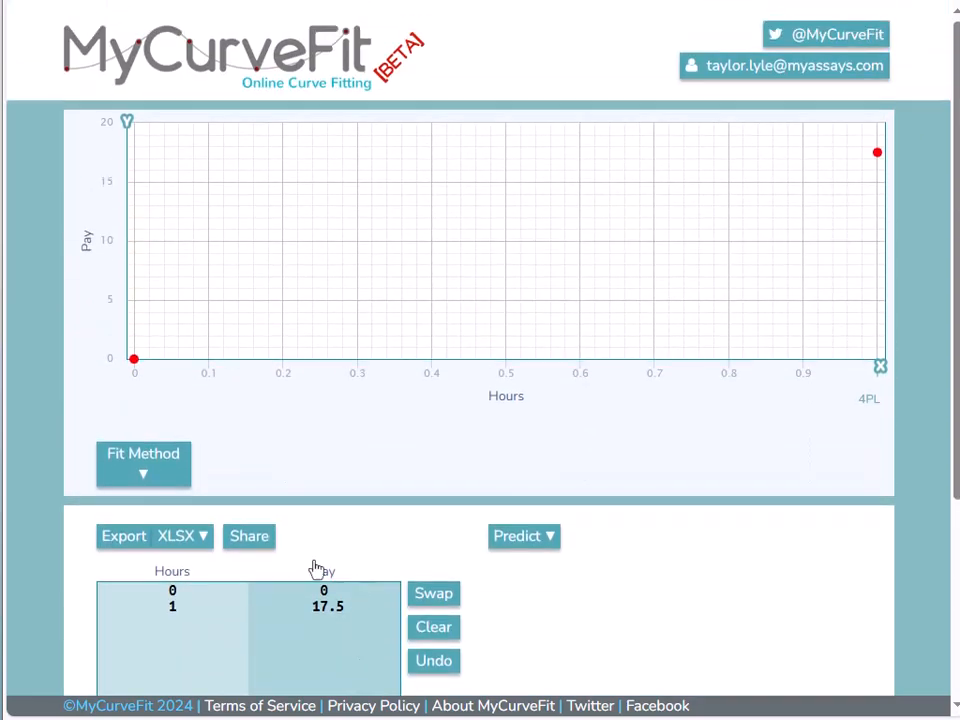
left_click(161, 476)
left_click(165, 527)
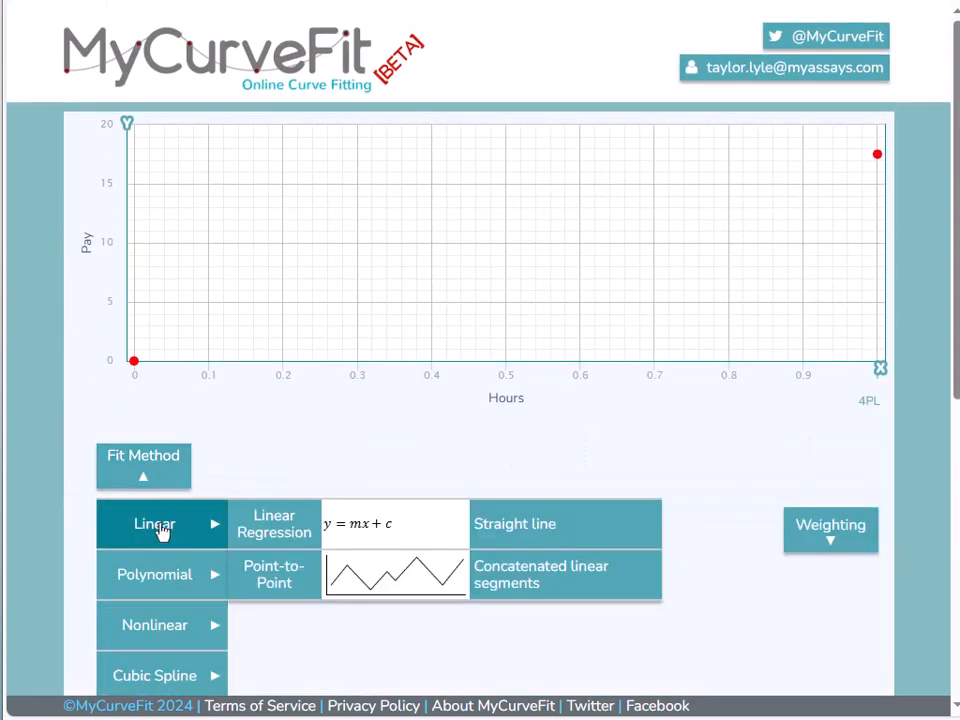
left_click(270, 526)
left_click(172, 477)
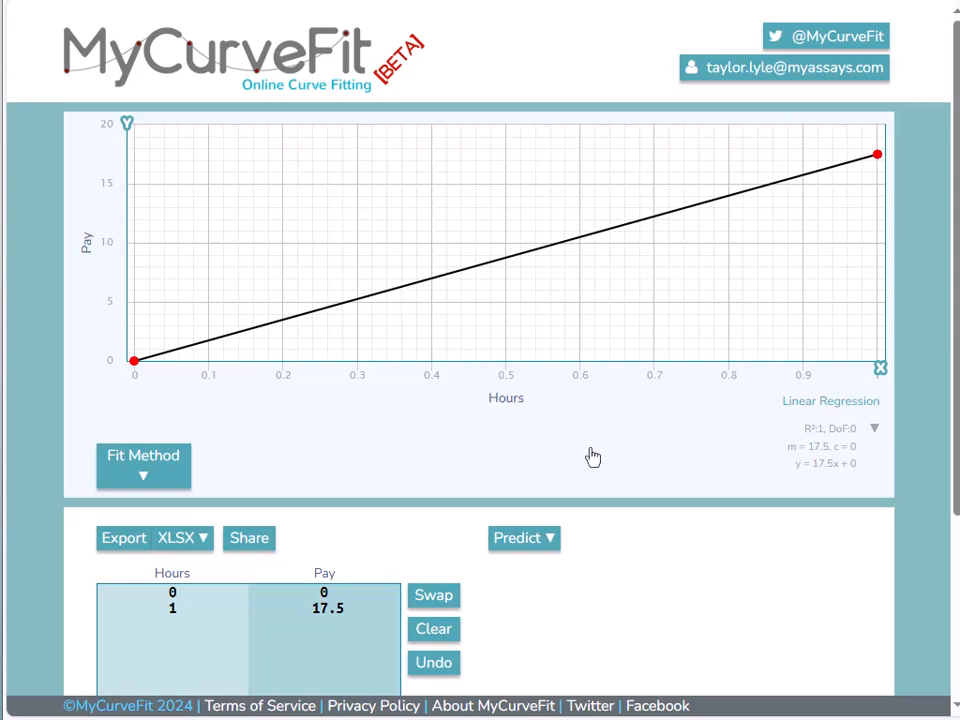
Step: Predict the hours needed for Pay values of 100 and 1000, and inspect both prediction points on the graph
scroll(593, 457, "down", 1)
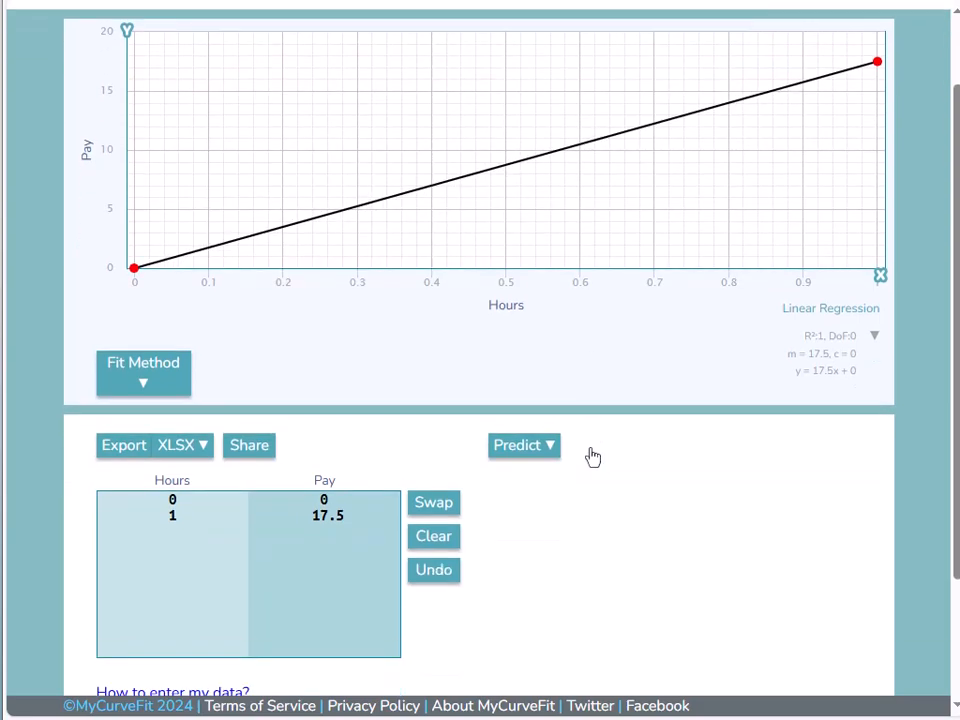
left_click(533, 446)
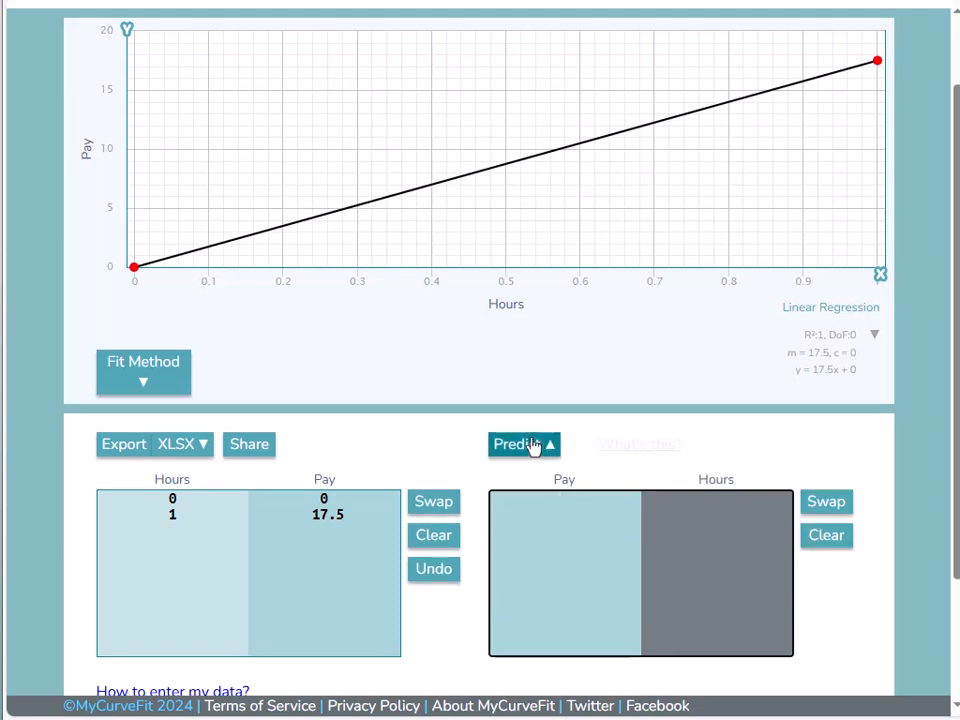
left_click(563, 484)
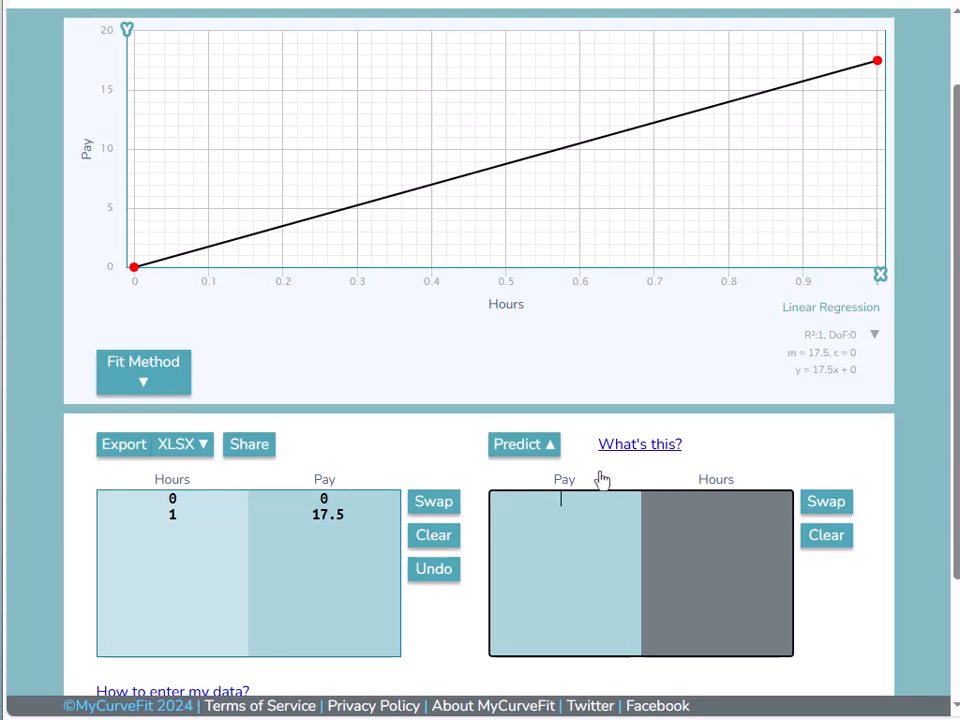
type("100")
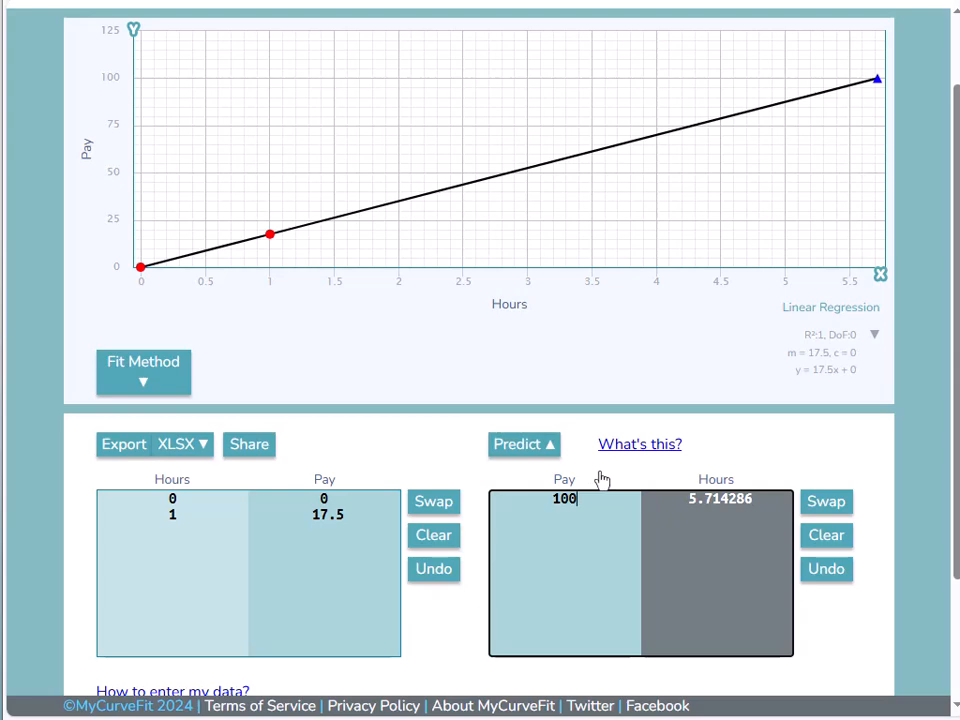
key("Return")
type("1000")
key("Return")
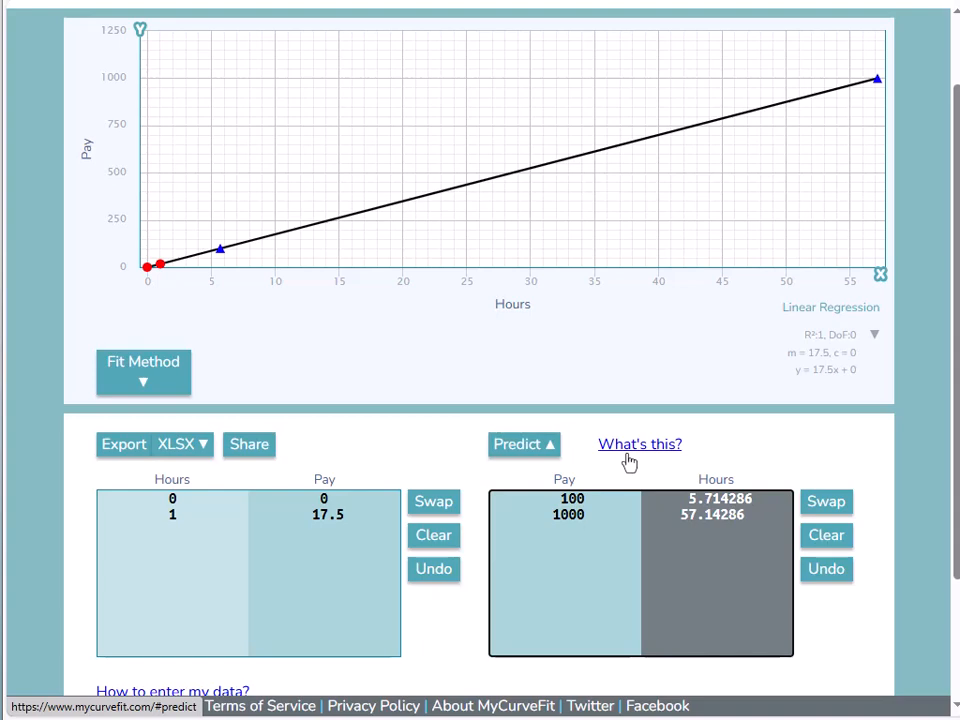
mouse_move(219, 255)
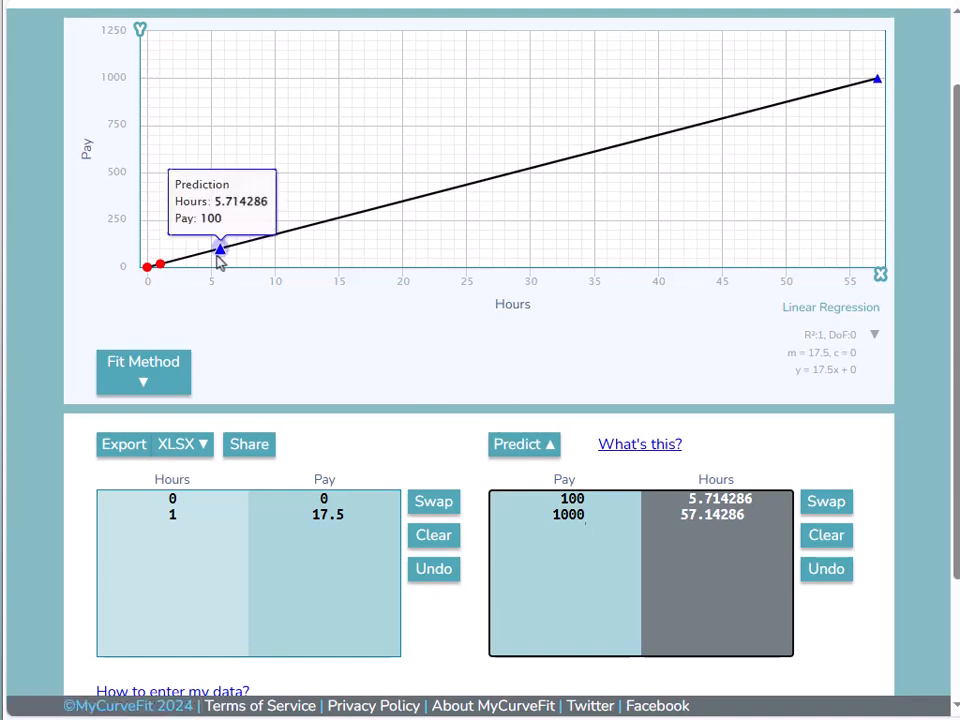
mouse_move(876, 86)
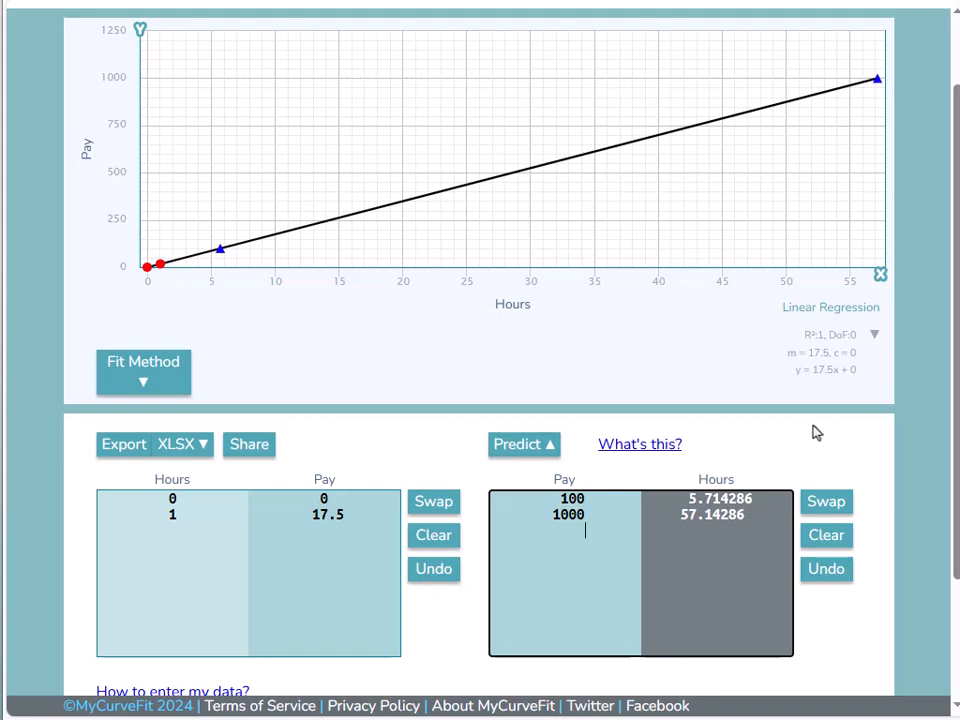
Step: Switch to the slide presentation, reveal the example's yearly pay rates and five-year question, and return to MyCurveFit
key("alt+Tab")
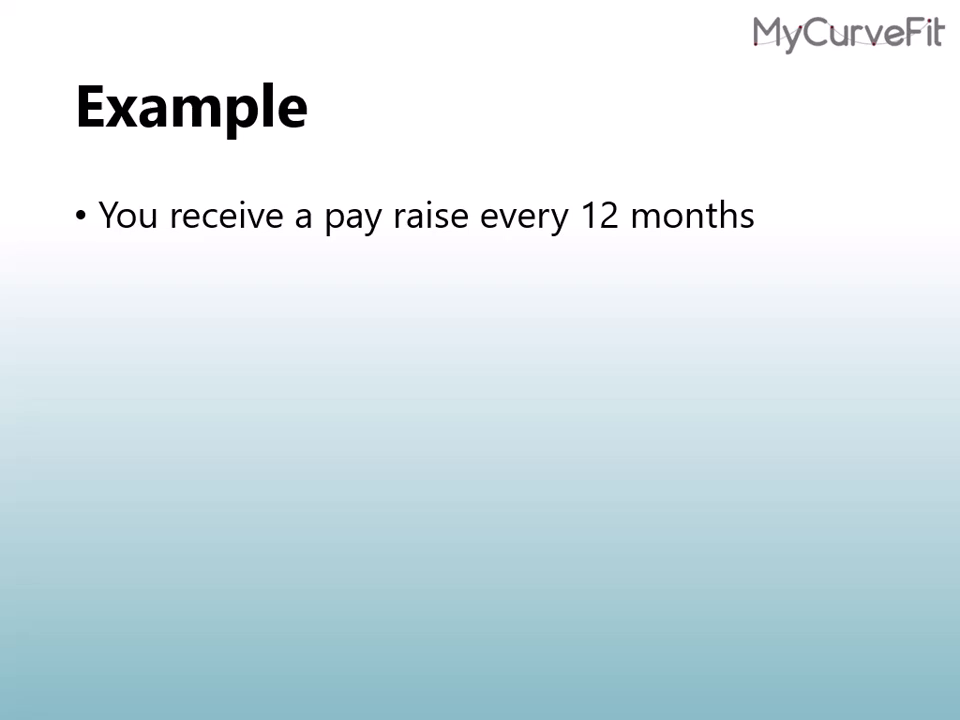
key("Right")
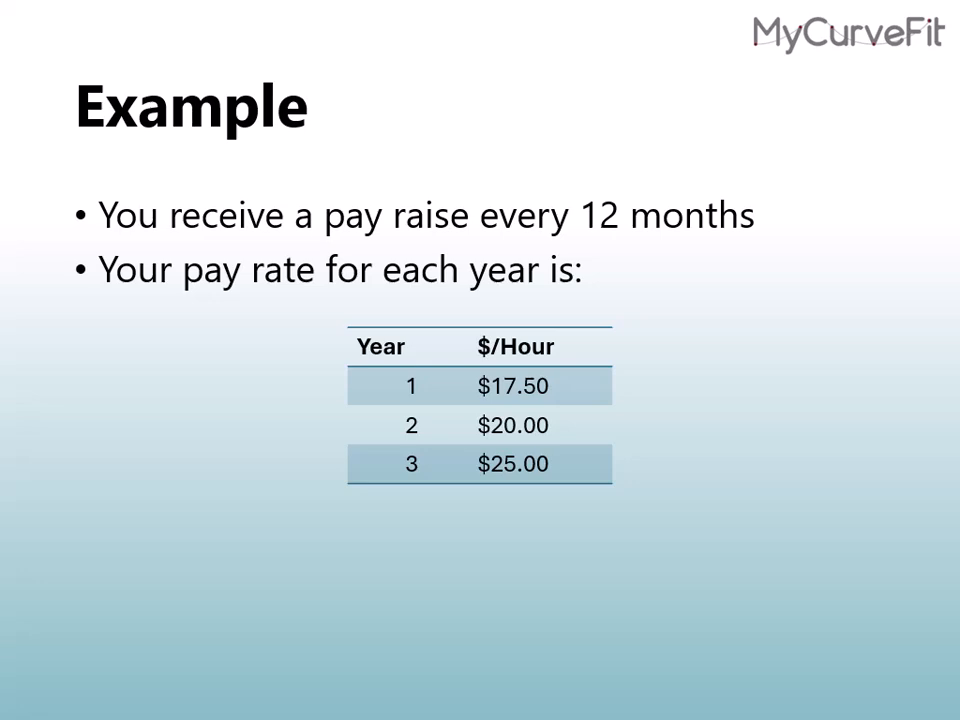
key("Right")
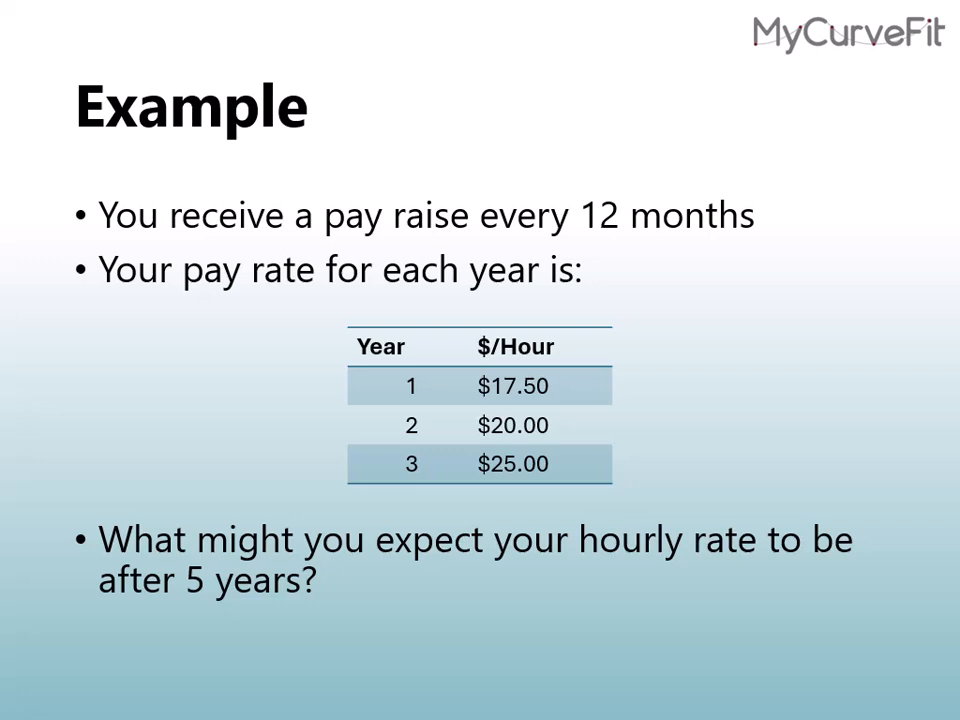
key("alt+Tab")
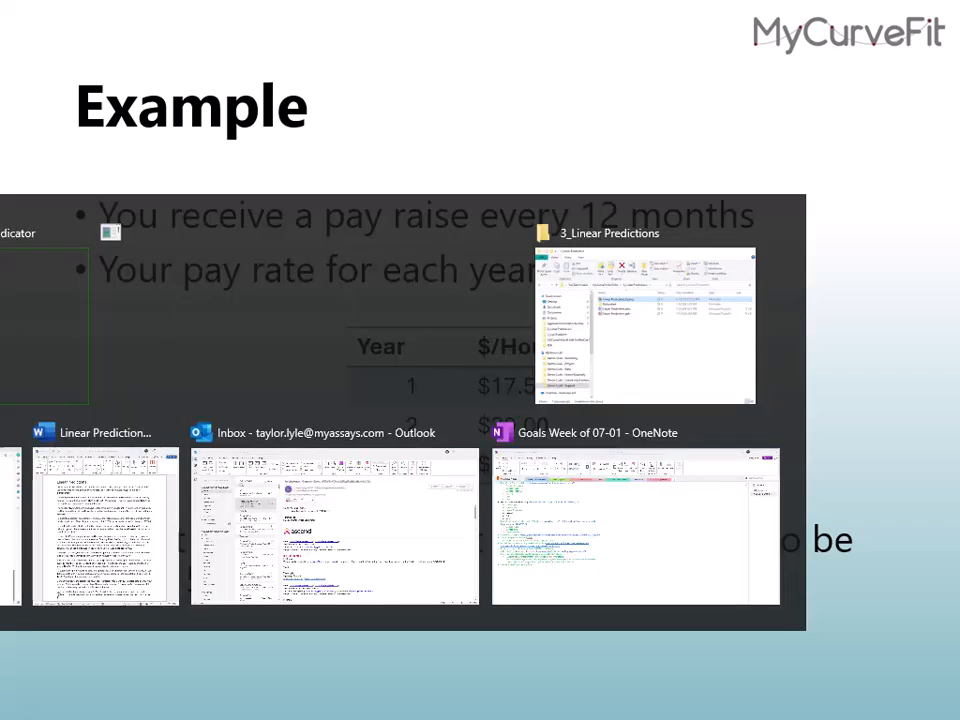
Step: Clear the prediction and data tables, and set the X axis title to Year
left_click(826, 532)
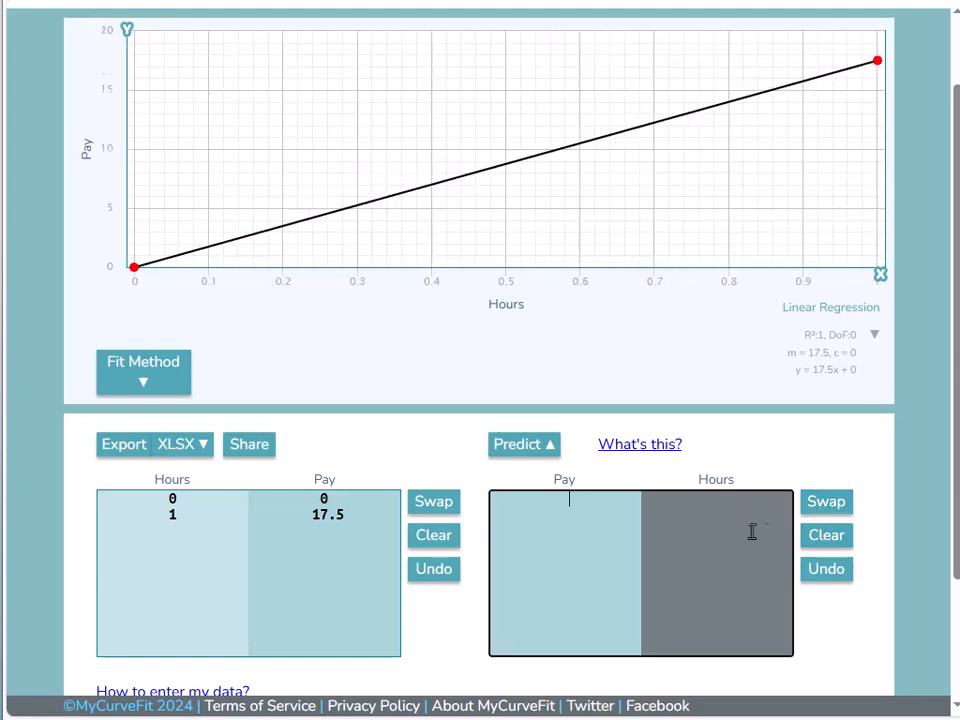
left_click(439, 552)
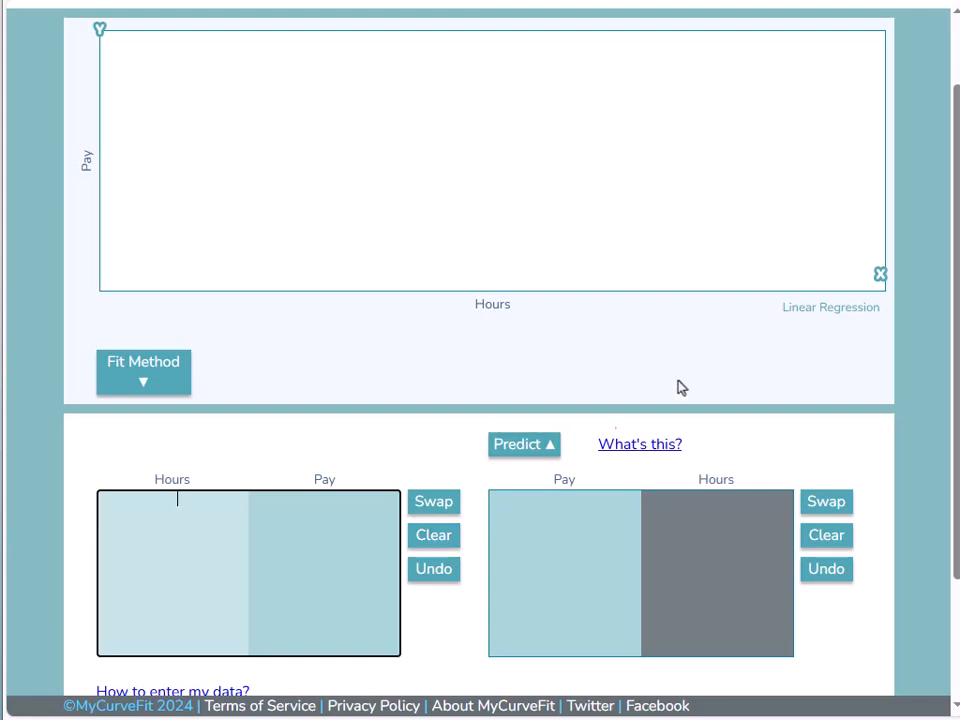
left_click(880, 274)
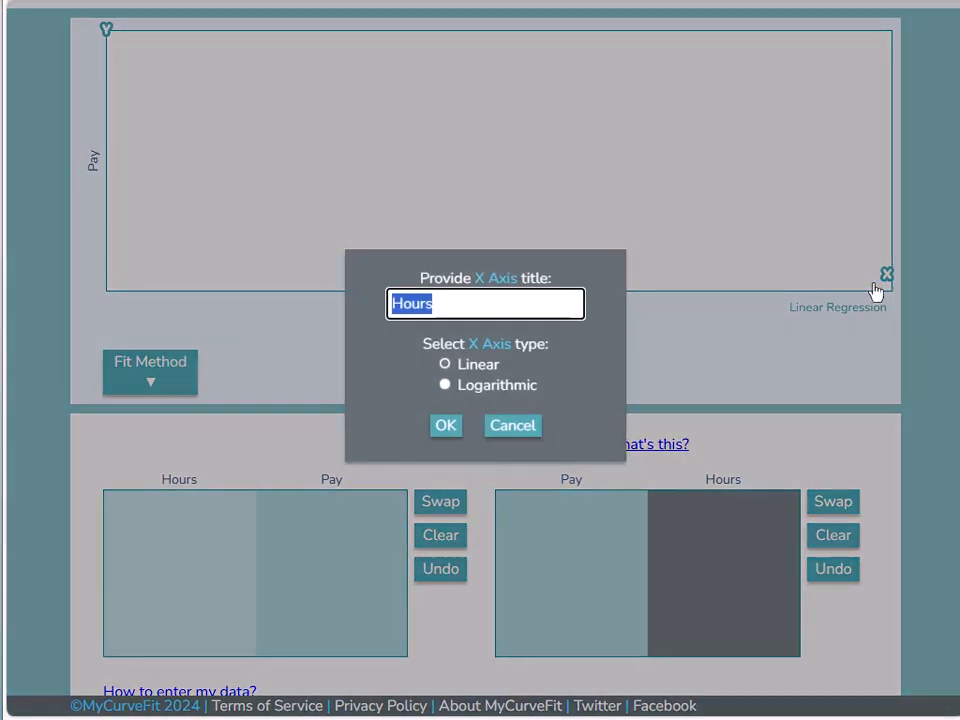
type("Year")
key("Return")
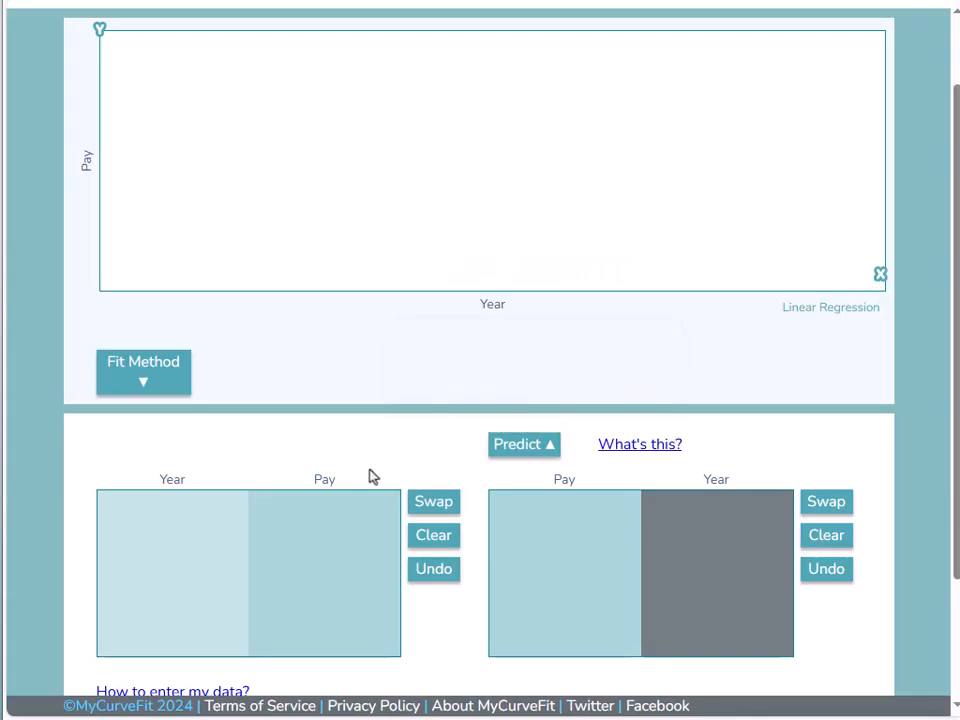
Step: Enter the Year/Pay data points 1, 17.5; 2, 20; and 3, 25 in the data table
left_click(168, 508)
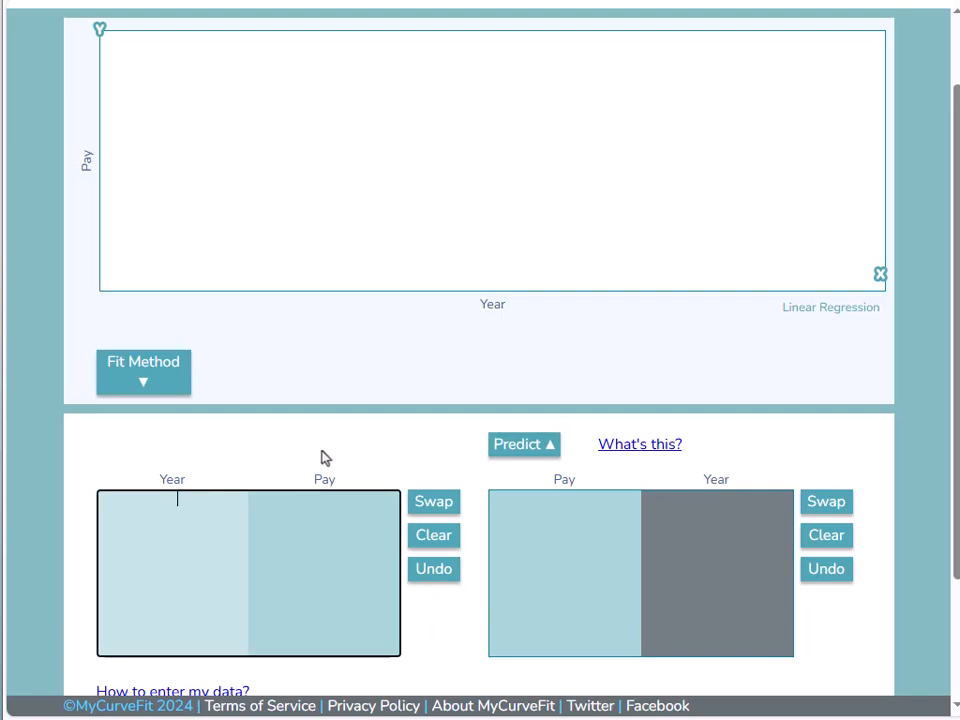
type("1")
key("Tab")
type("17.5")
key("Return")
type("2")
key("Tab")
type("20")
key("Return")
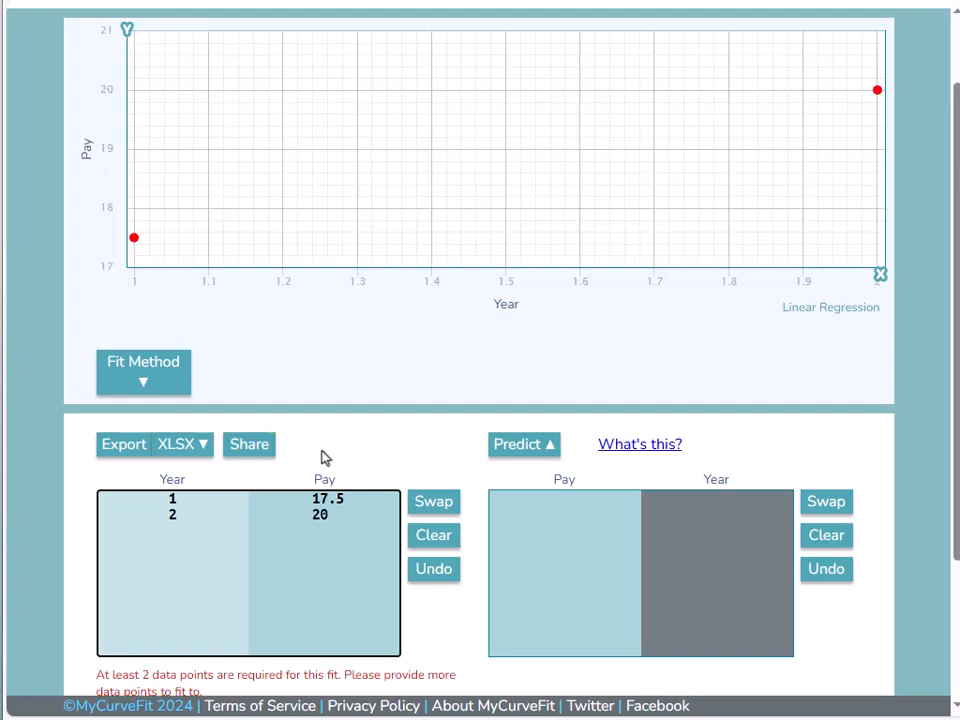
type("3")
key("Tab")
type("25")
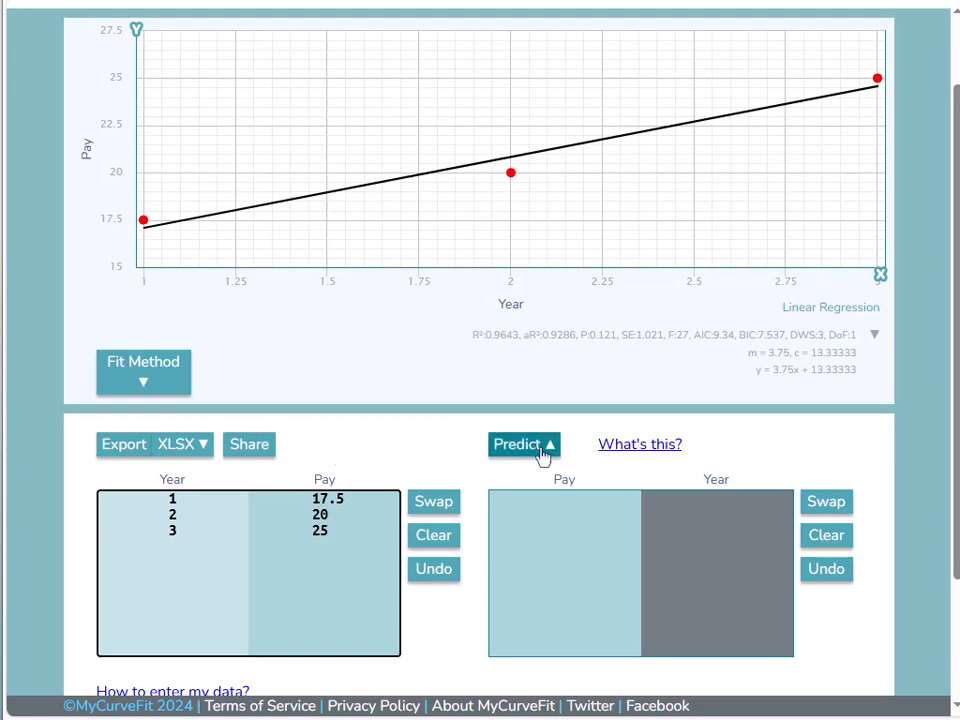
Step: Swap the prediction columns so Year is the input, and predict the pay for year 5
left_click(838, 510)
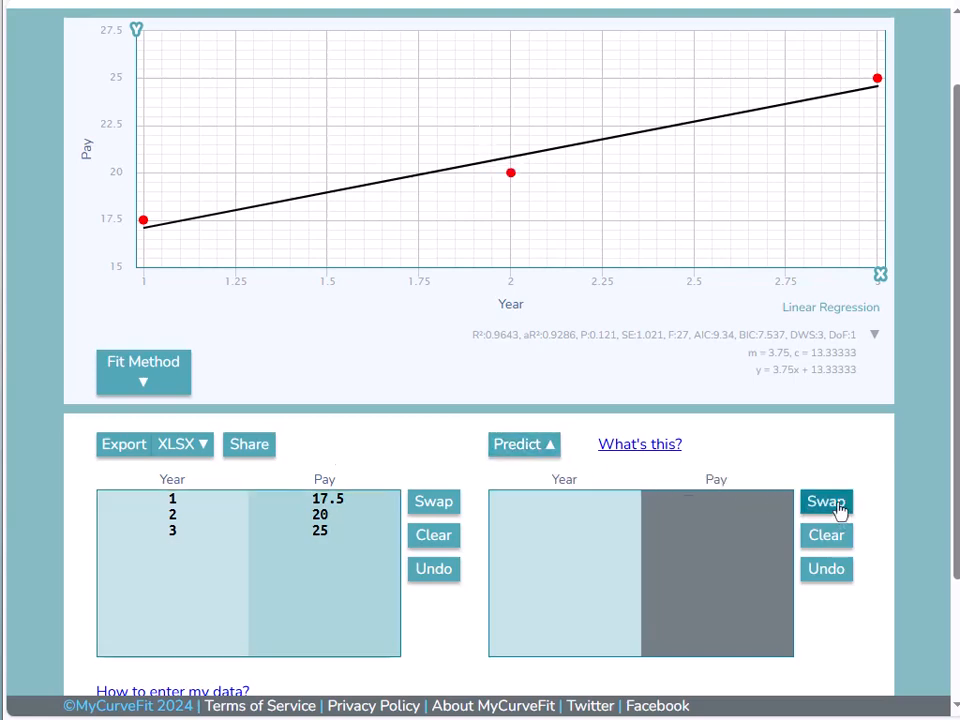
left_click(560, 514)
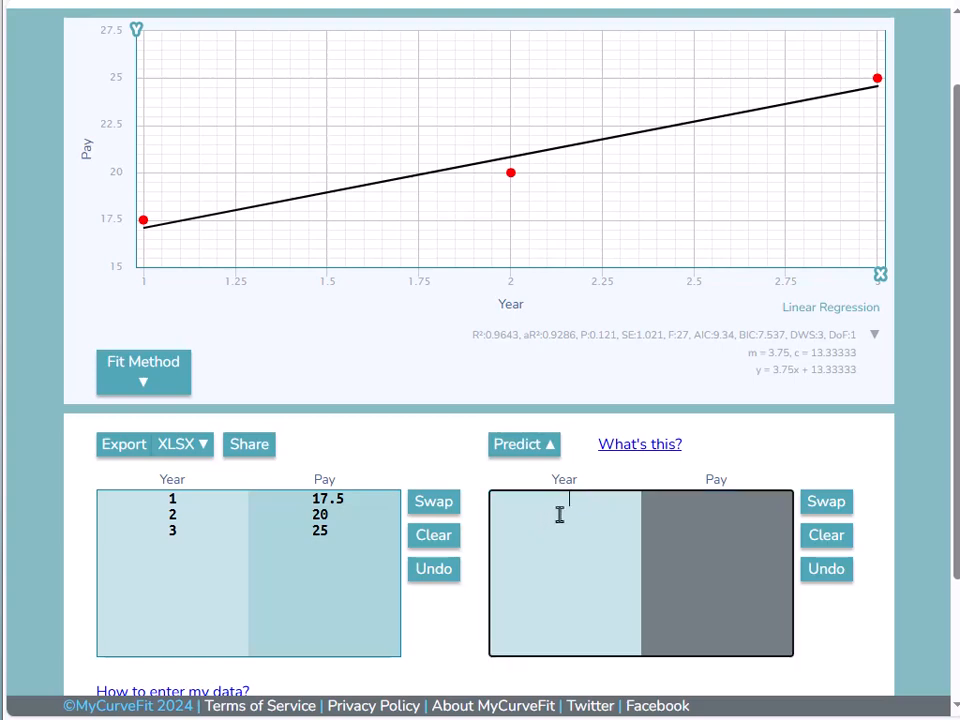
type("5")
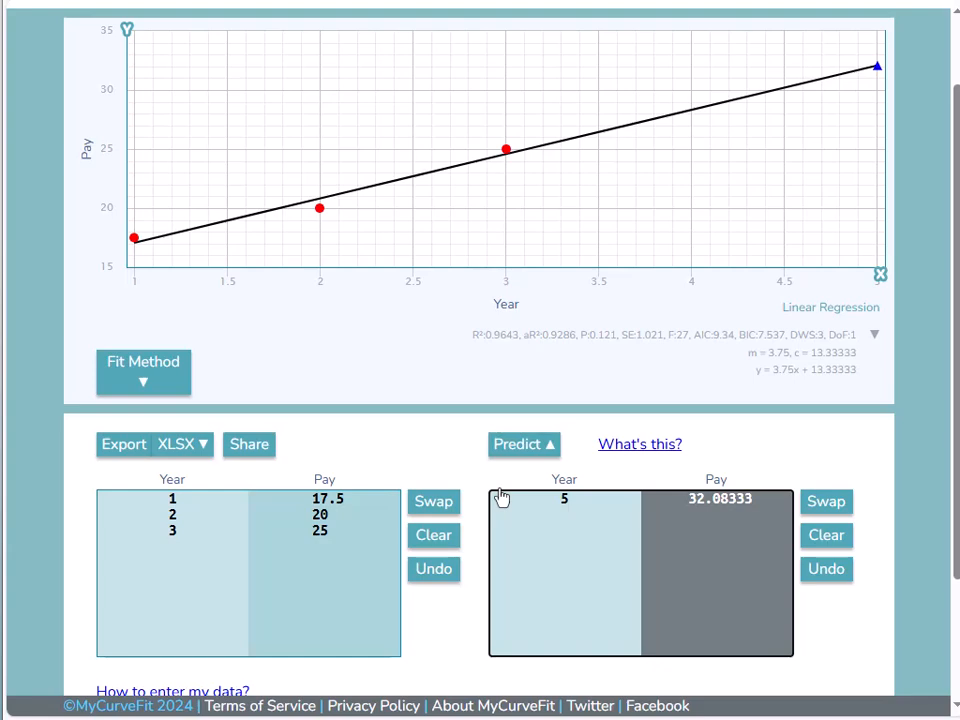
Step: Change the fit method to the Nonlinear Basic Exponential curve, y = a + be^(-cx)
left_click(142, 387)
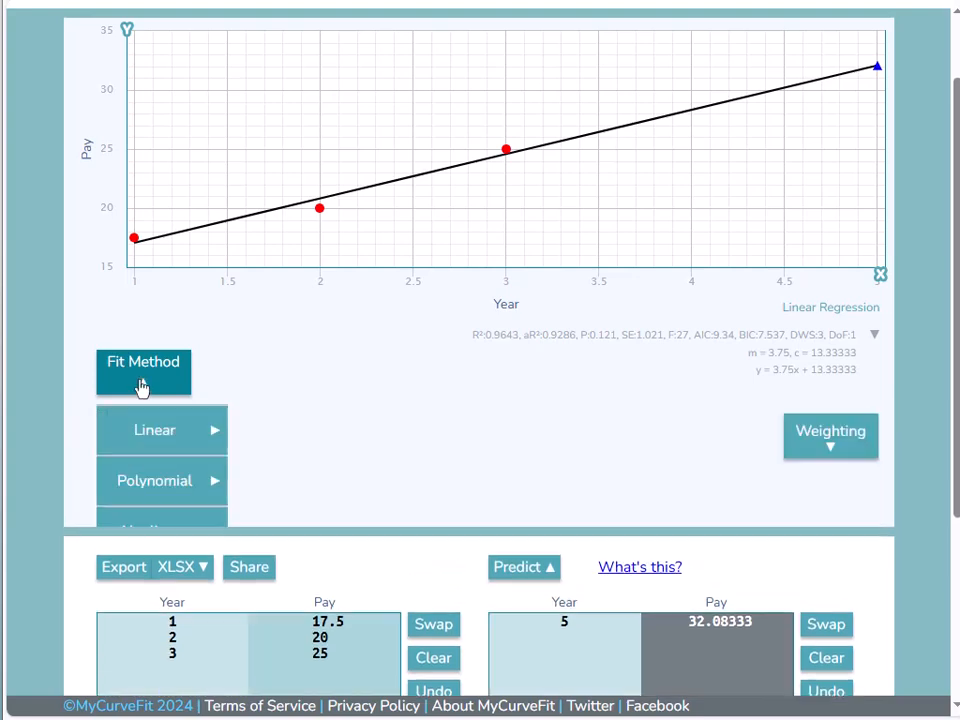
mouse_move(165, 523)
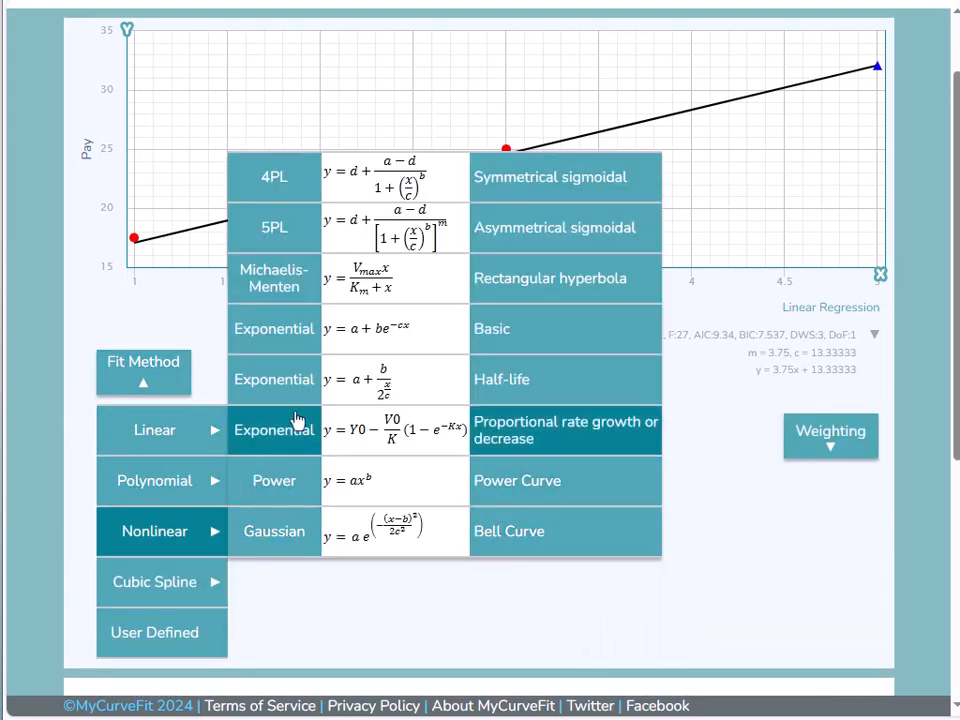
left_click(290, 335)
left_click(178, 358)
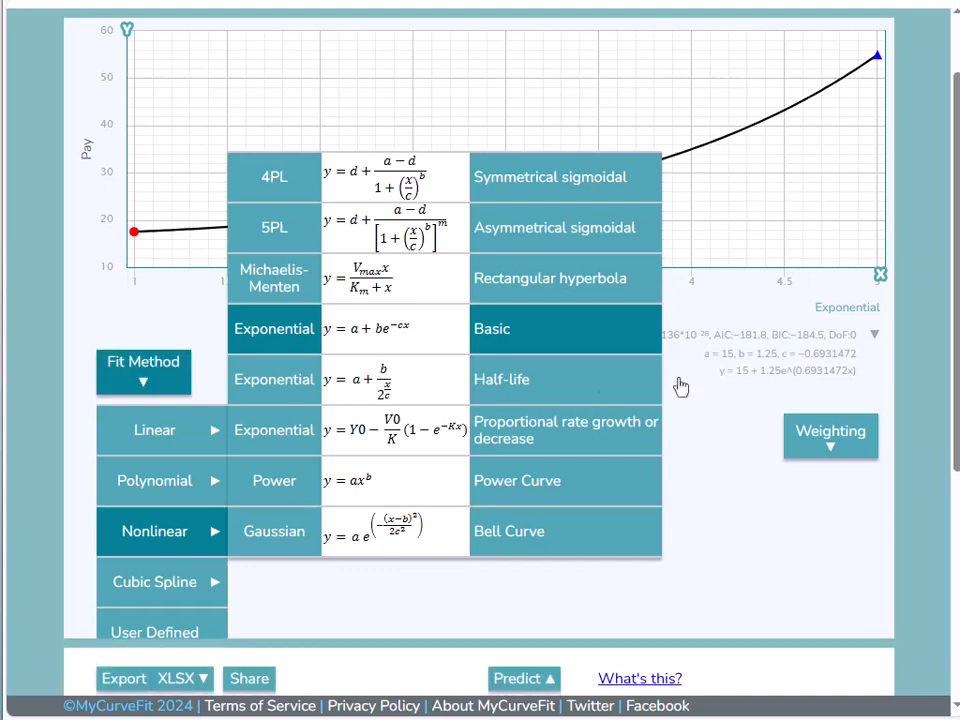